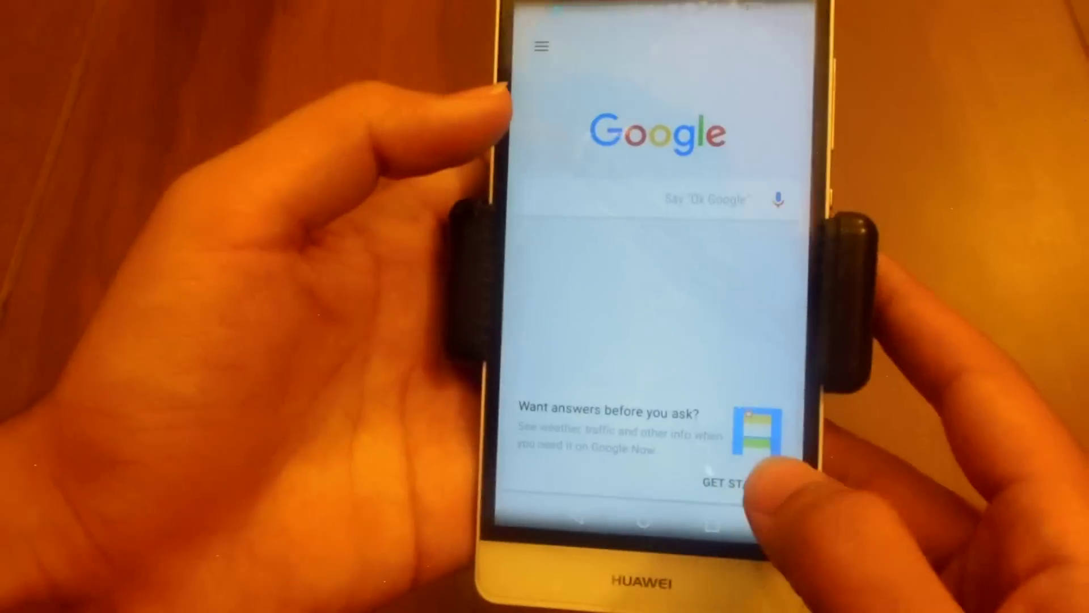
- Start Google Now setup from the 'Want answers before you ask?' card in the Google app
left_click(726, 471)
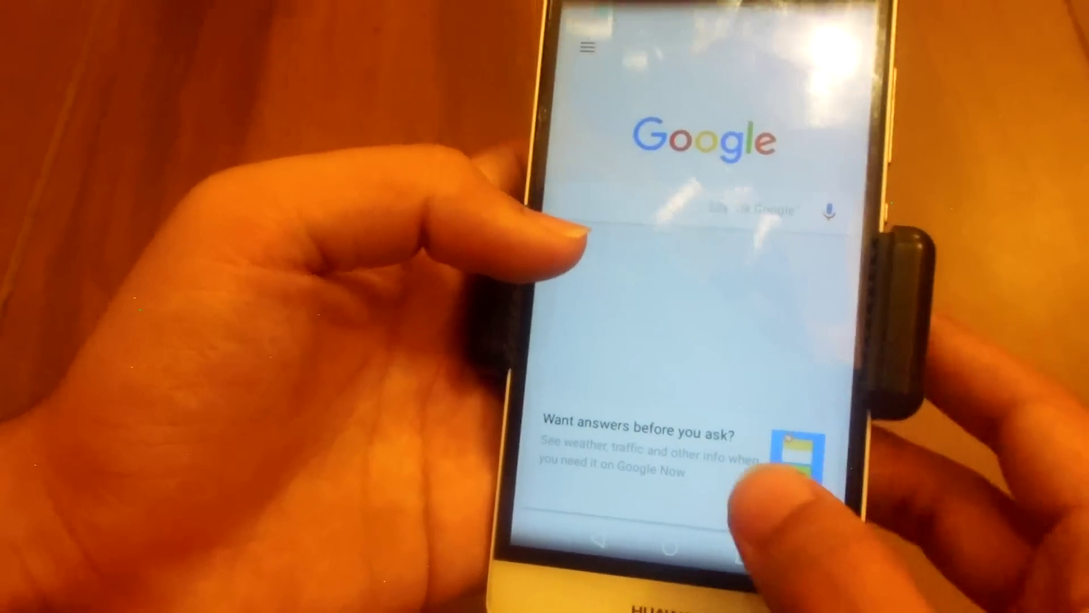
- Retry Google Now setup, then summon Now on Tap over the games home-screen page
left_click(750, 490)
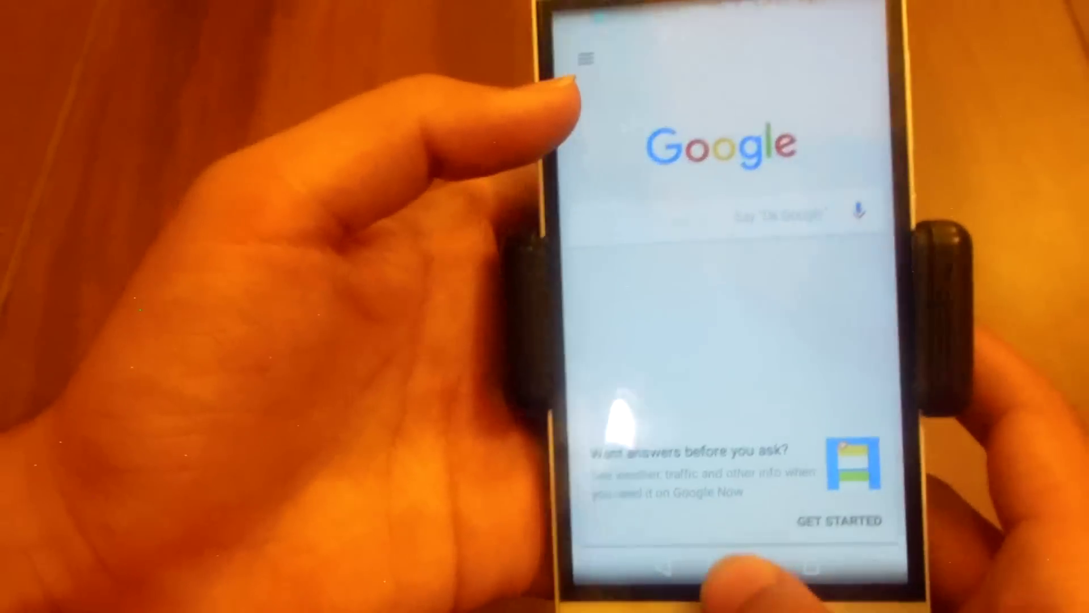
left_click(691, 516)
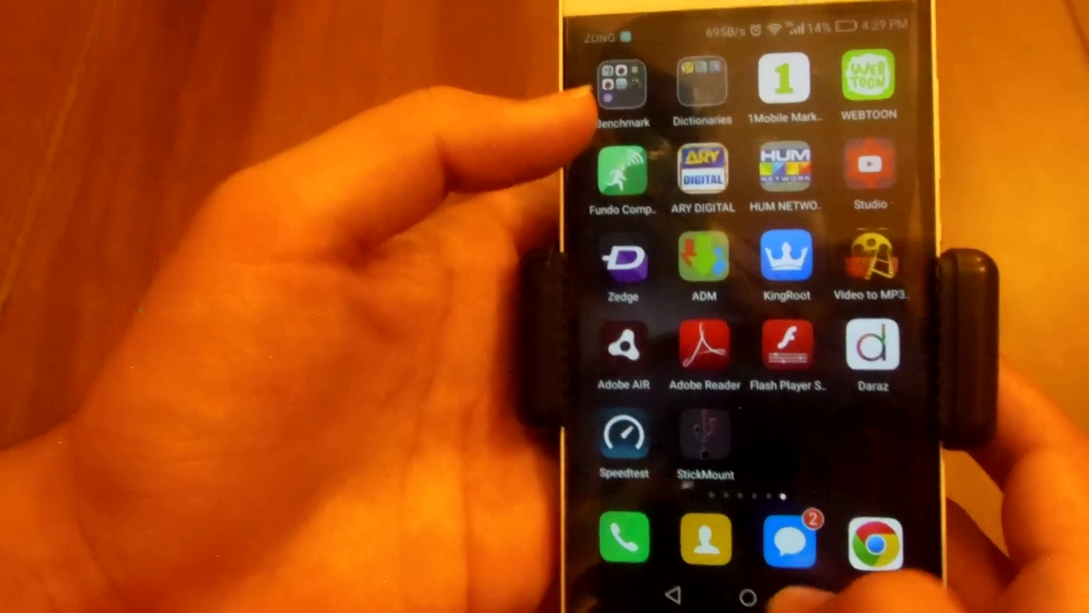
left_click_drag(937, 477, 851, 541)
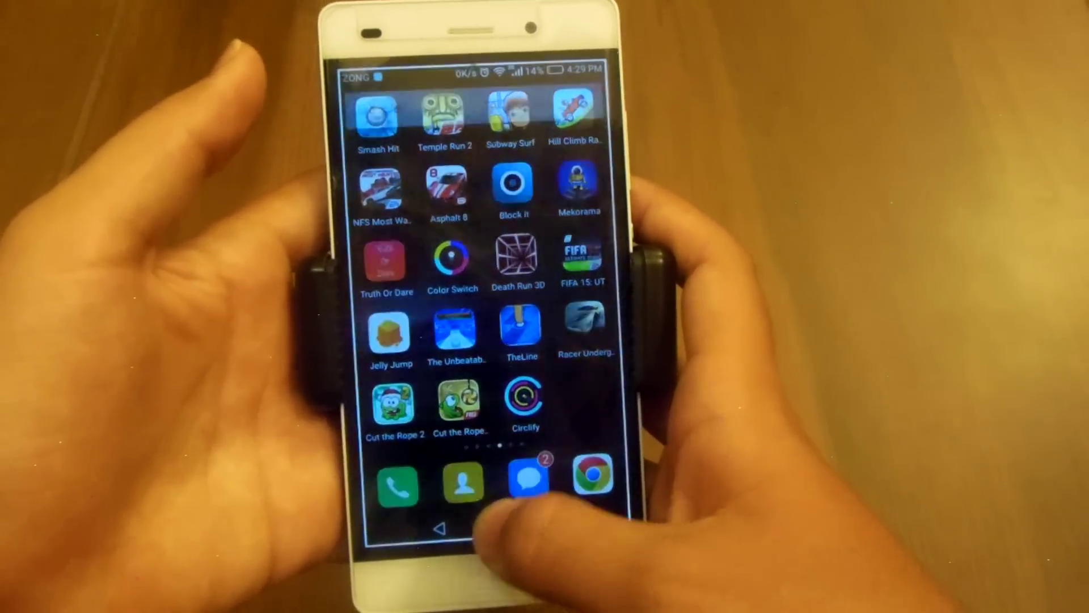
left_click_drag(494, 545, 523, 503)
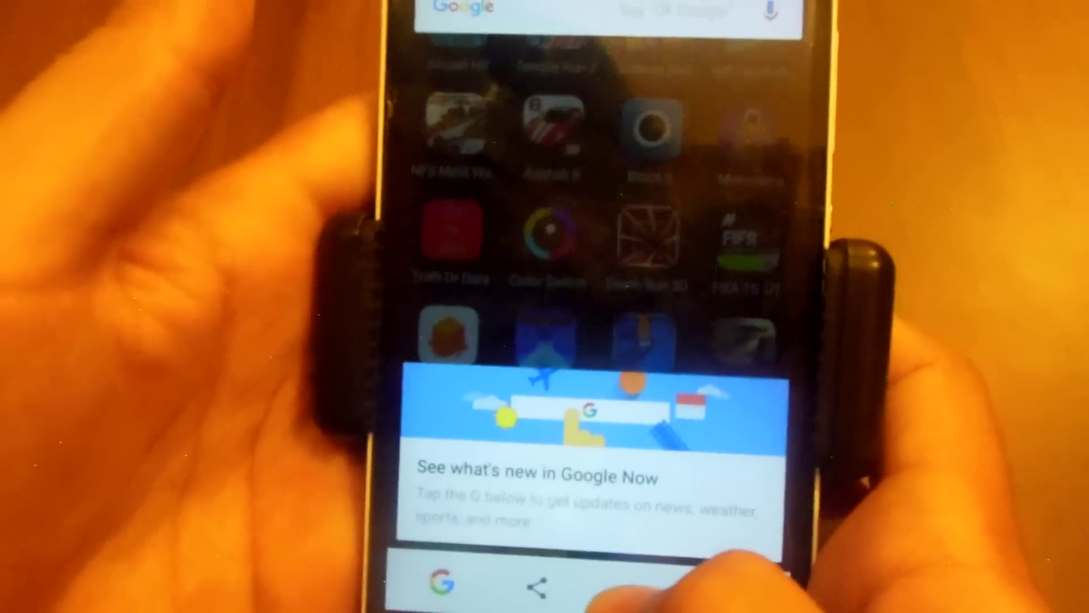
- Dismiss the 'See what's new in Google Now' card to reveal the Asphalt cards
left_click(631, 558)
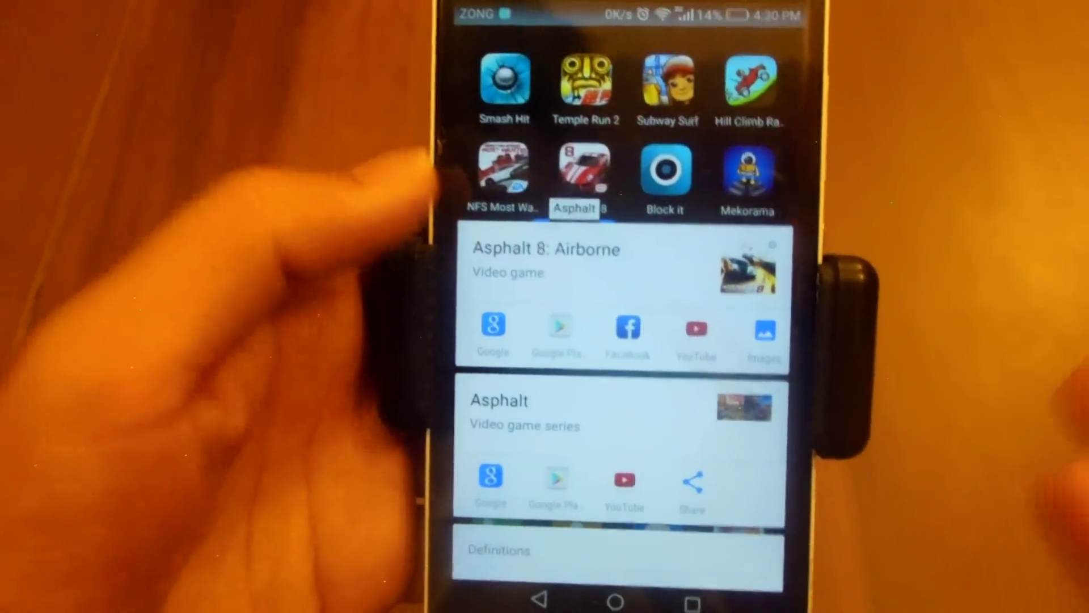
scroll(605, 340, "down", 2)
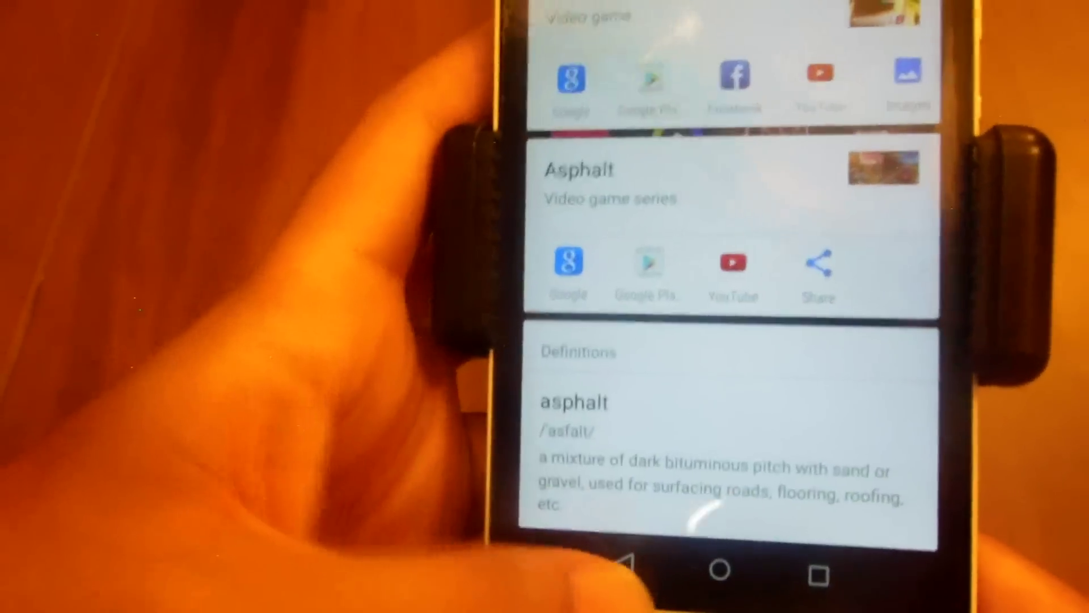
- Close the Now on Tap results and swipe across home-screen pages toward Settings
left_click(720, 571)
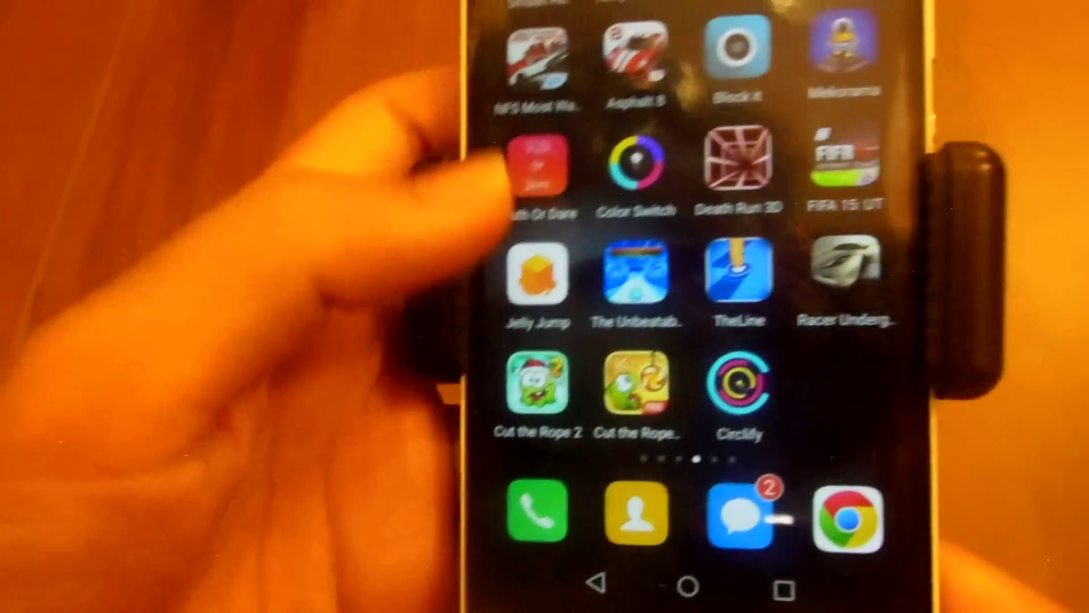
left_click_drag(596, 299, 809, 298)
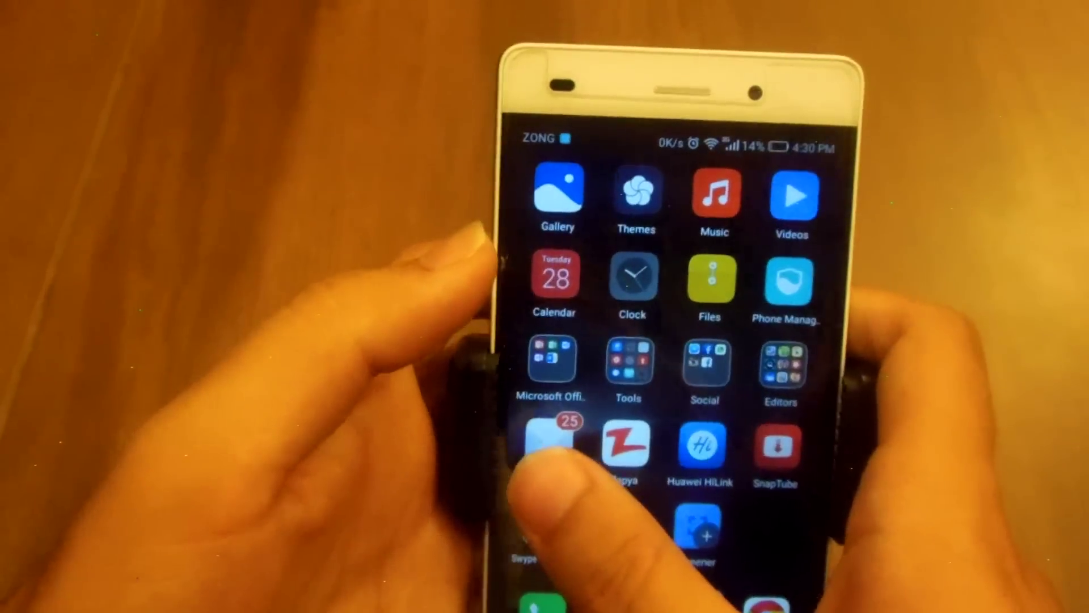
left_click_drag(544, 468, 707, 426)
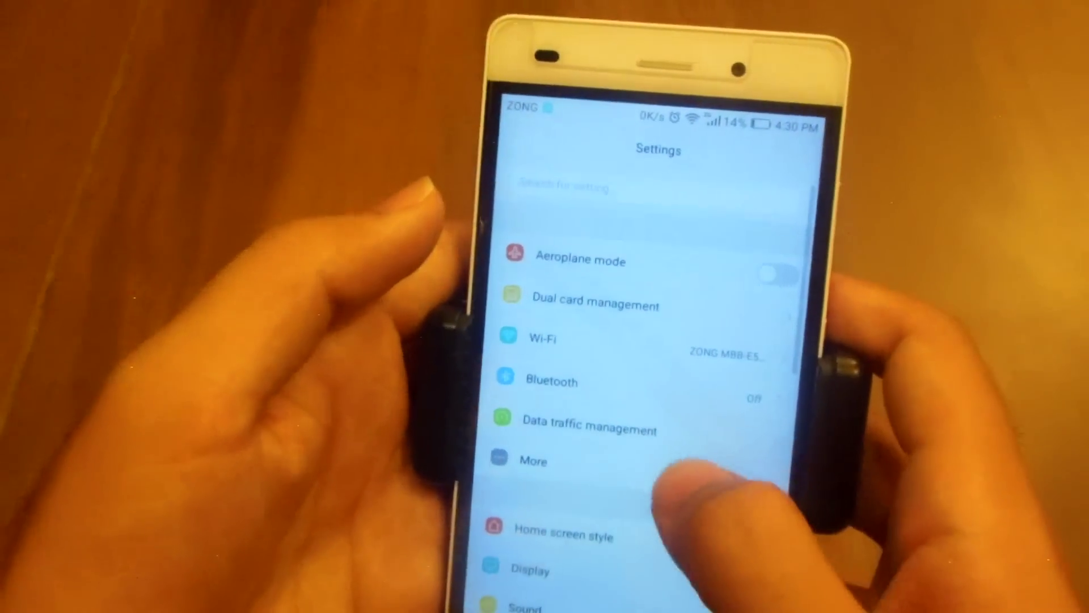
scroll(741, 409, "down", 3)
scroll(732, 426, "down", 3)
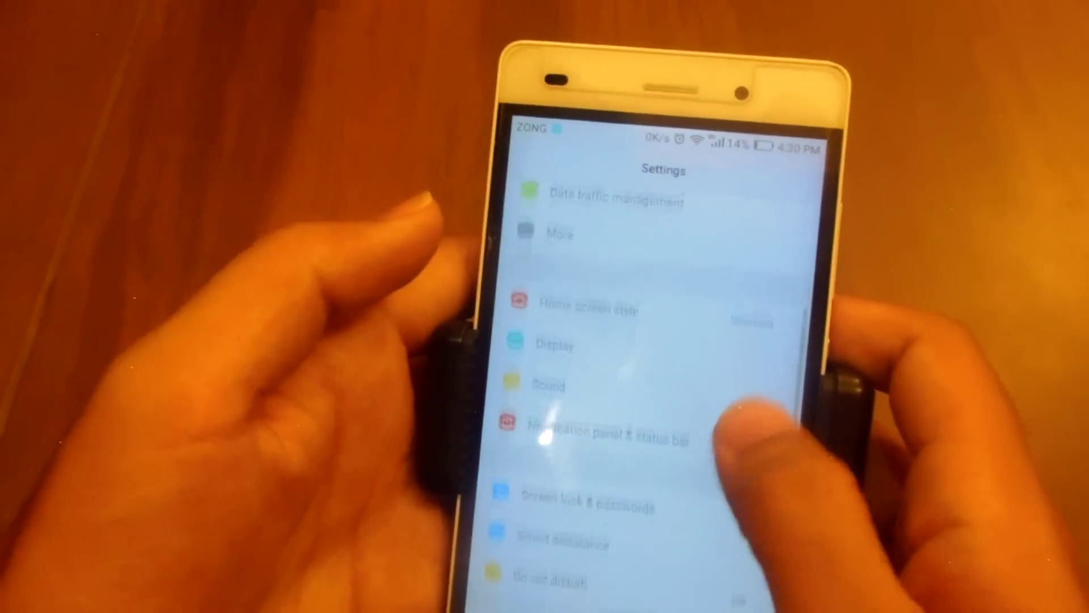
scroll(707, 443, "down", 3)
scroll(673, 511, "down", 3)
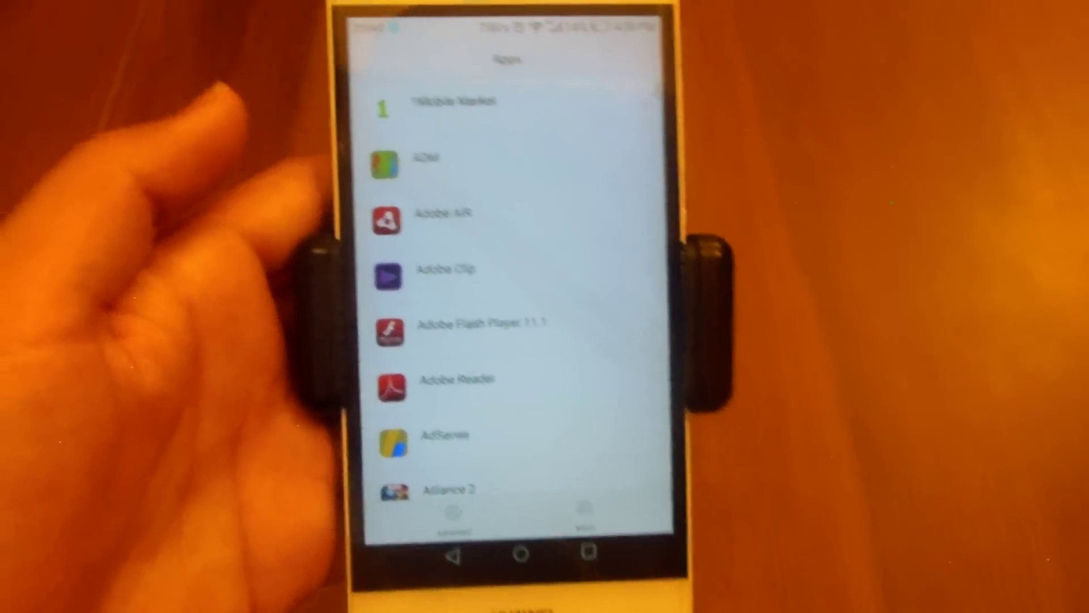
scroll(618, 340, "down", 1)
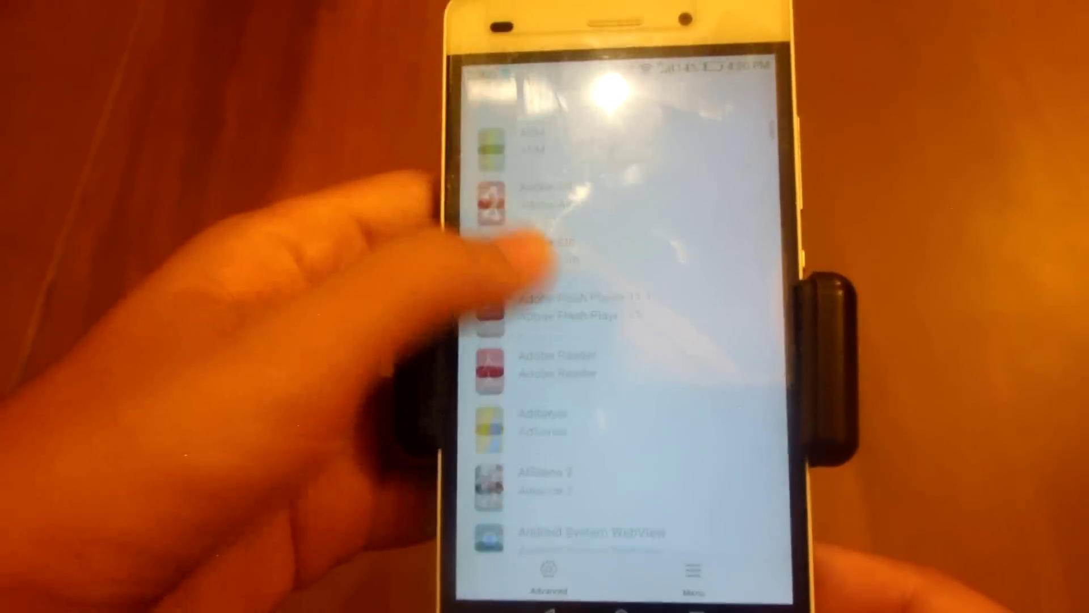
scroll(617, 340, "down", 5)
scroll(617, 341, "down", 5)
scroll(617, 341, "down", 3)
scroll(617, 340, "down", 2)
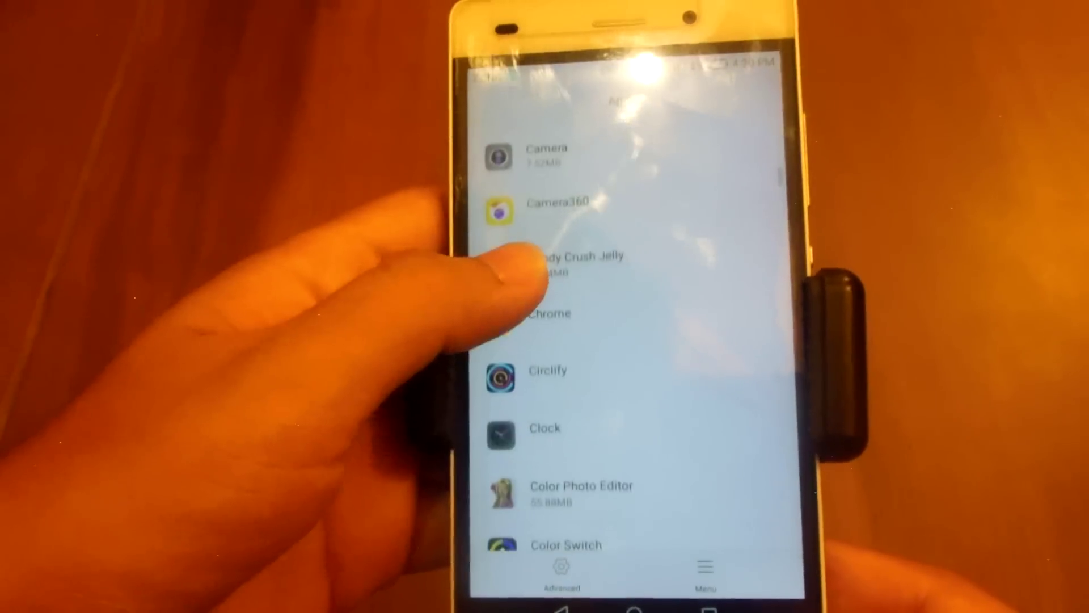
scroll(617, 341, "up", 10)
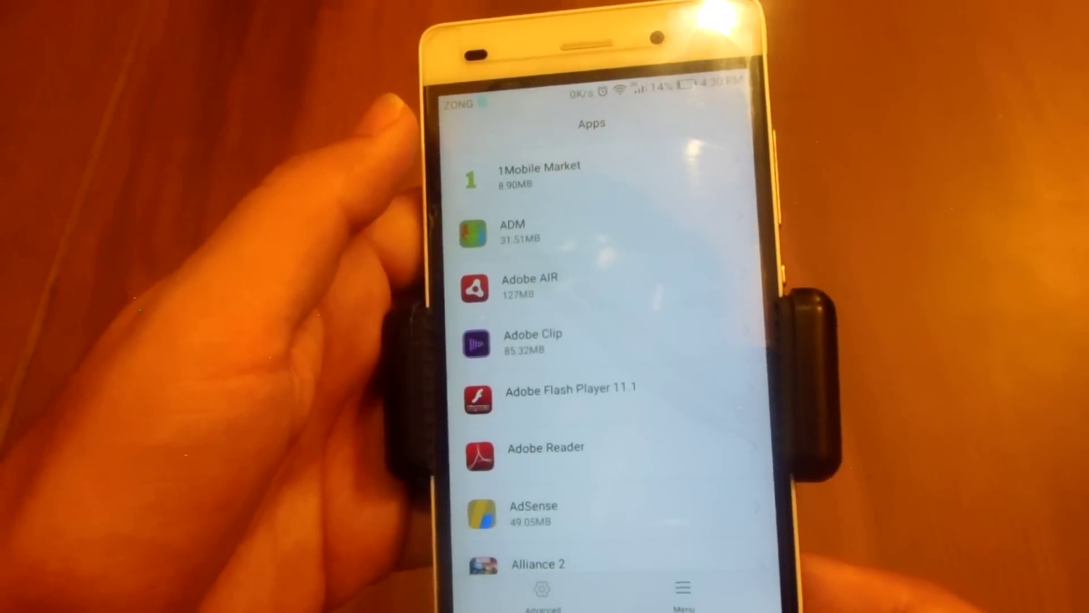
- Check ADM's and Facebook's granted permissions, ending on Facebook's app info page
left_click(510, 231)
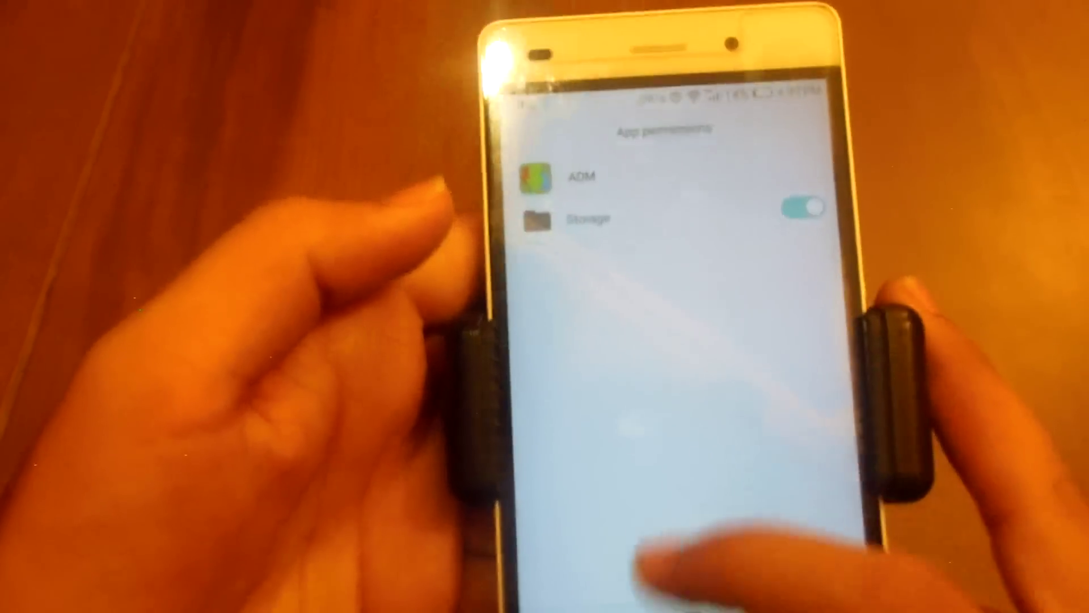
left_click(646, 596)
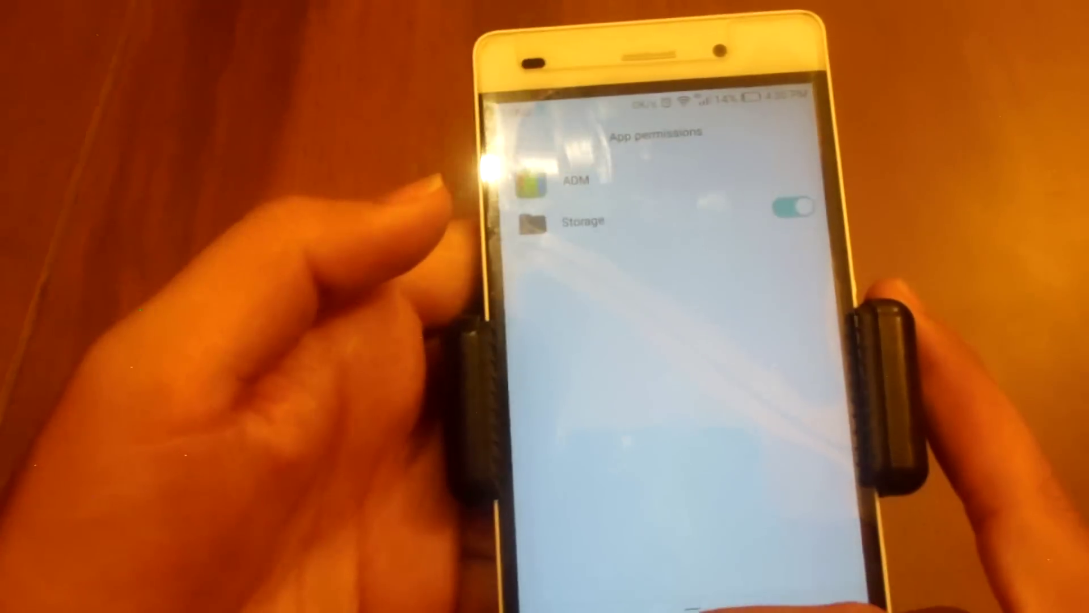
scroll(656, 366, "down", 5)
scroll(656, 366, "down", 5)
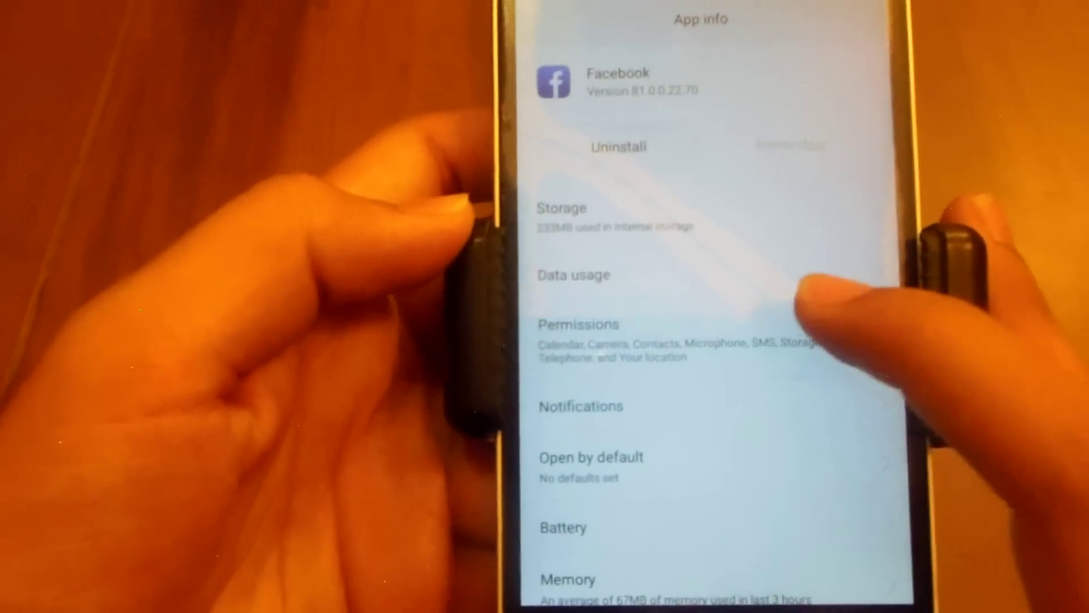
left_click(758, 319)
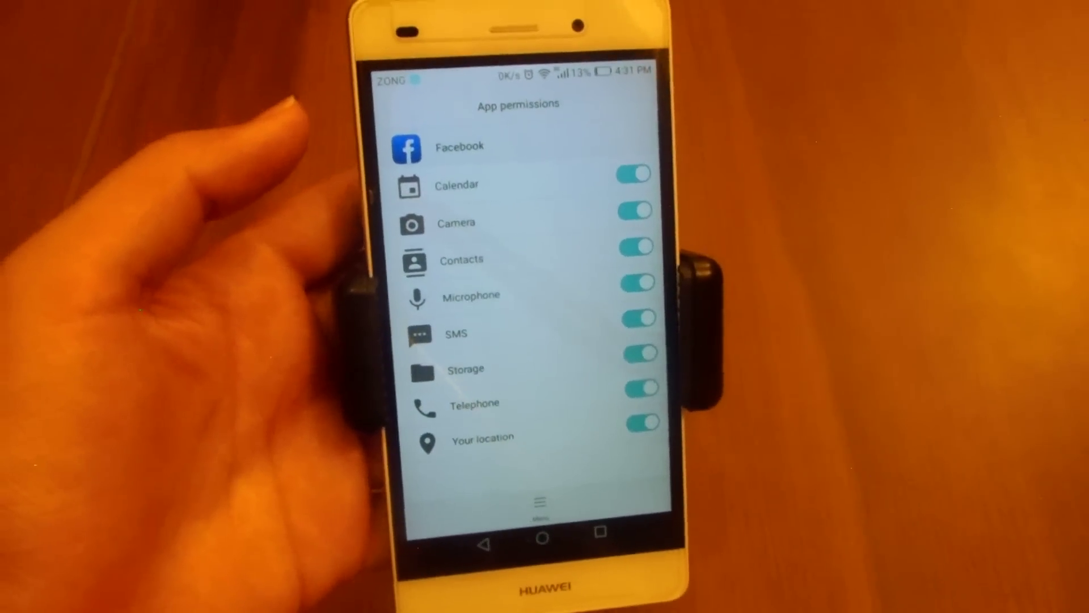
key("Escape")
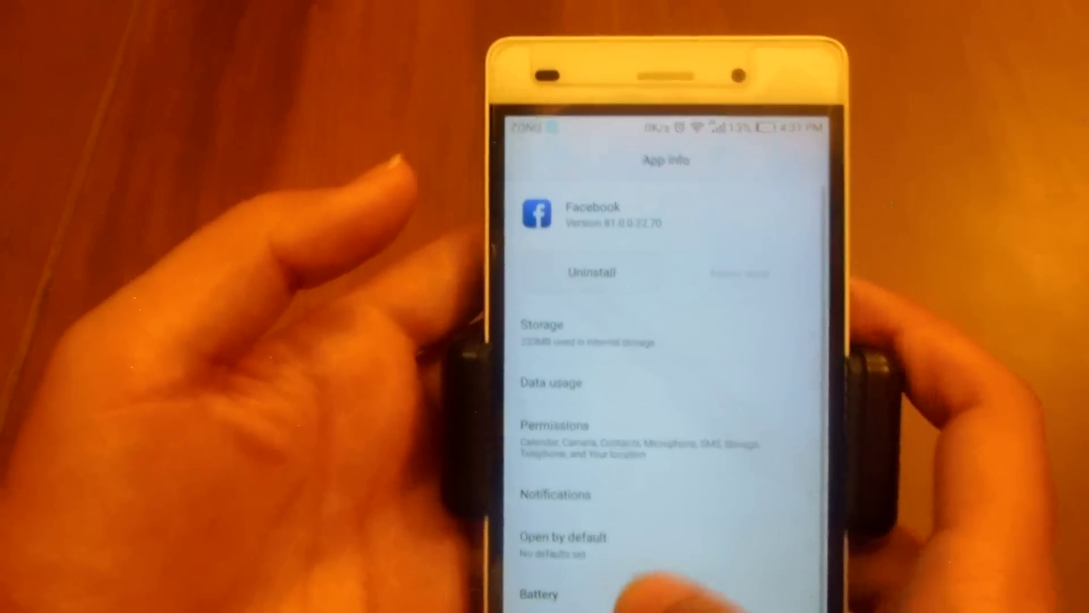
- Back out to main Settings, check About phone, and reach the Developer options page
key("Escape")
scroll(673, 383, "down", 5)
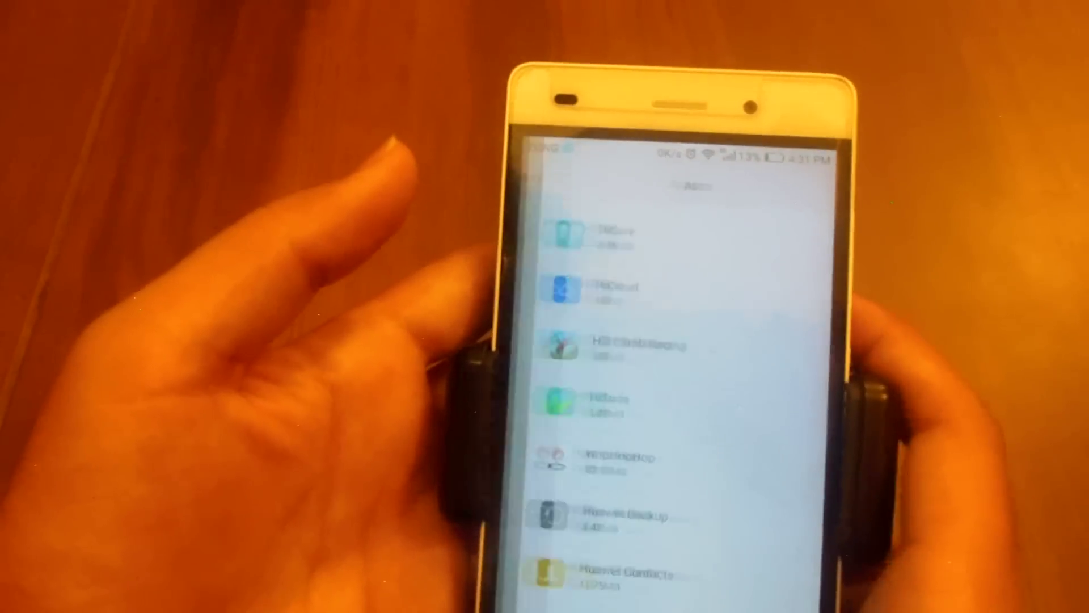
key("Escape")
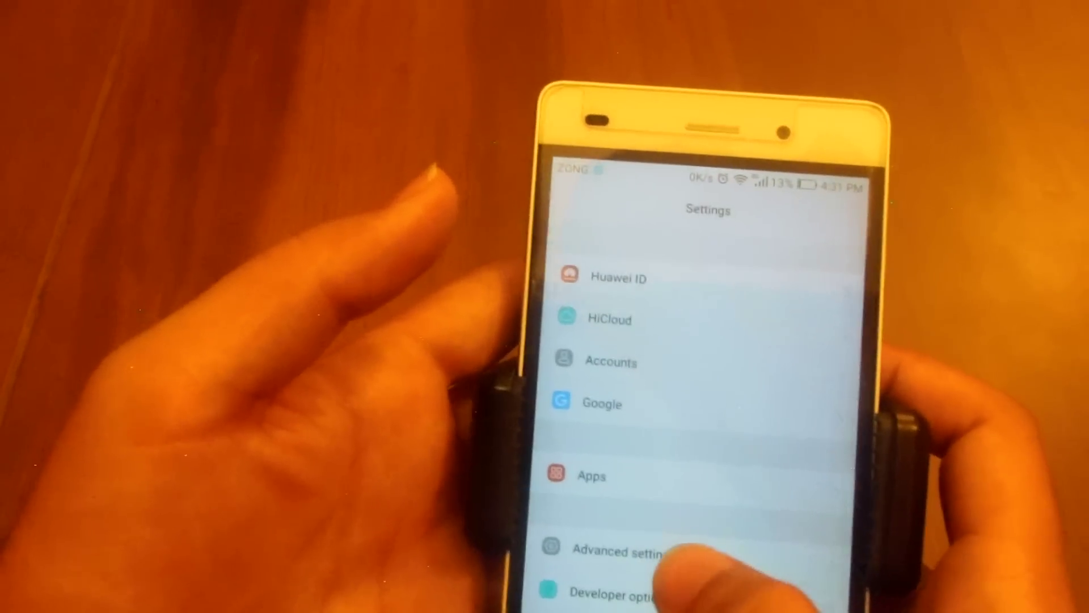
left_click(613, 589)
key("Escape")
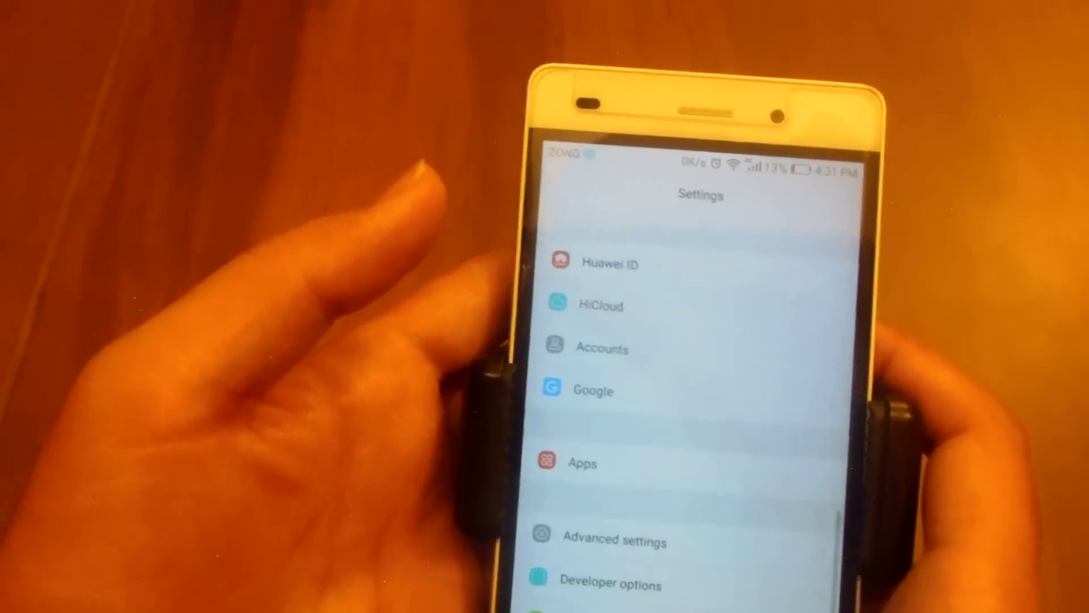
left_click(608, 596)
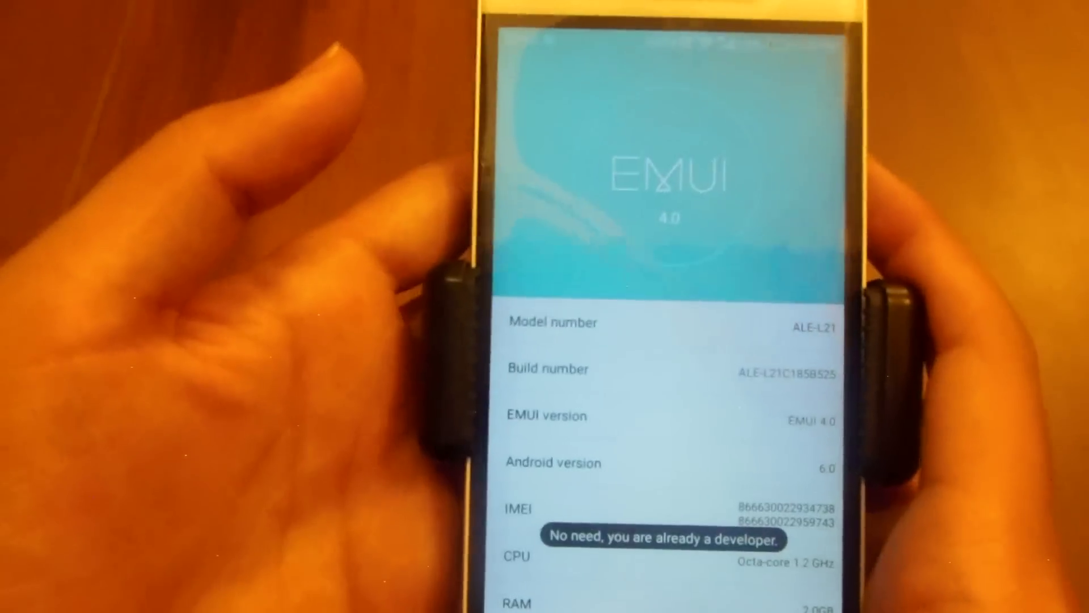
key("Escape")
left_click(672, 479)
key("Escape")
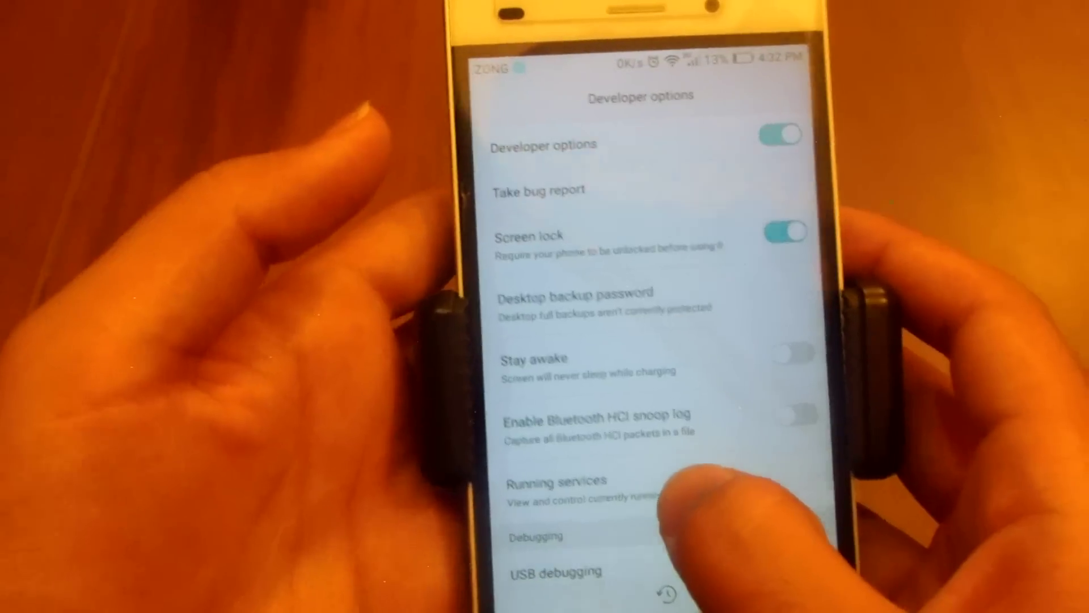
- Open Running services and try stopping the HwUE service, then cancel
left_click(682, 489)
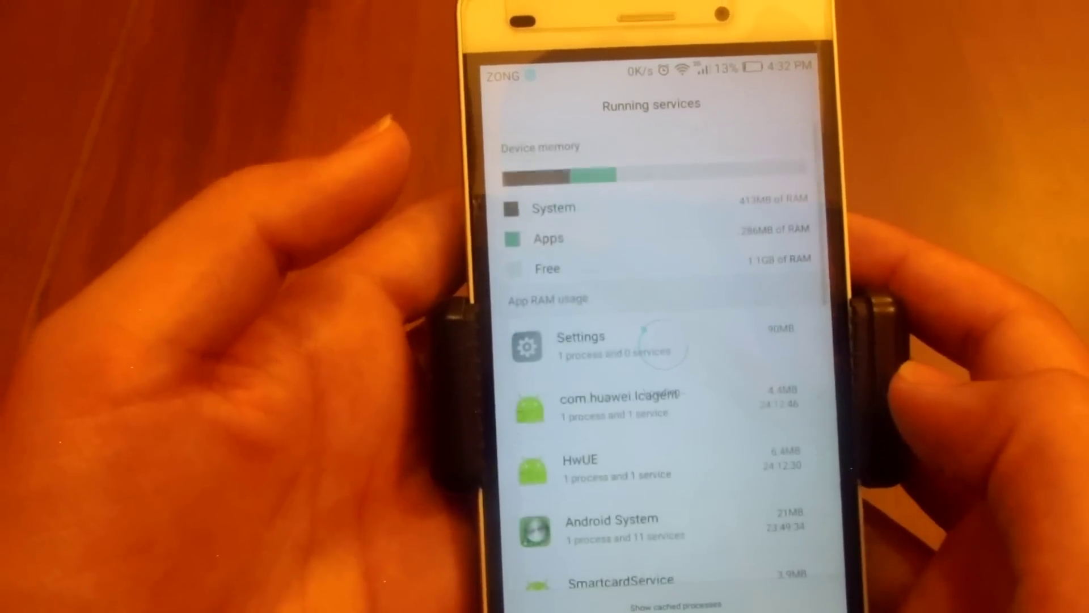
scroll(647, 383, "down", 5)
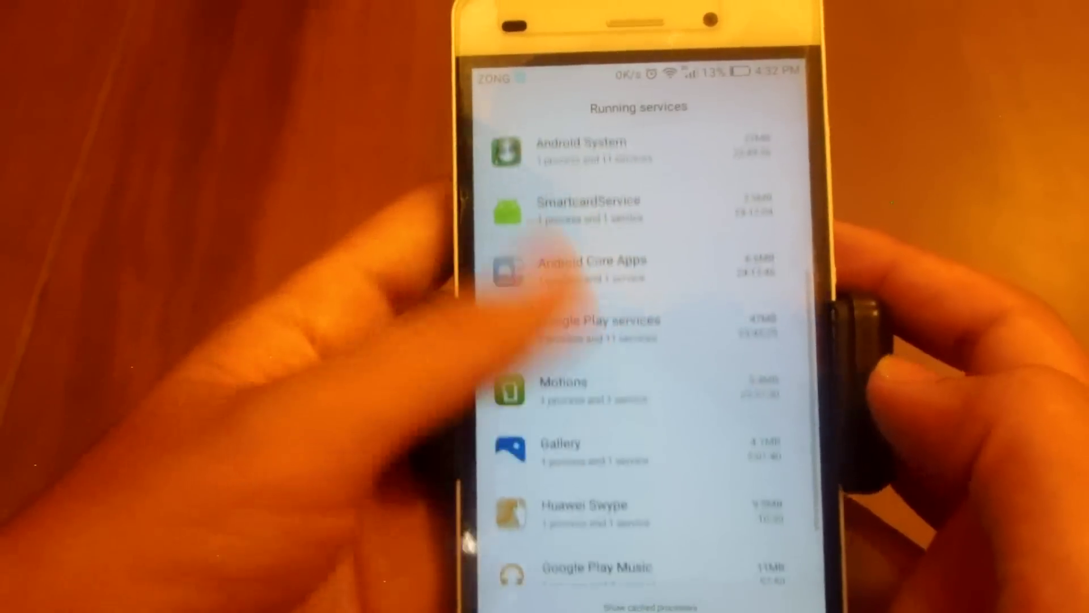
scroll(647, 383, "down", 2)
scroll(631, 357, "up", 5)
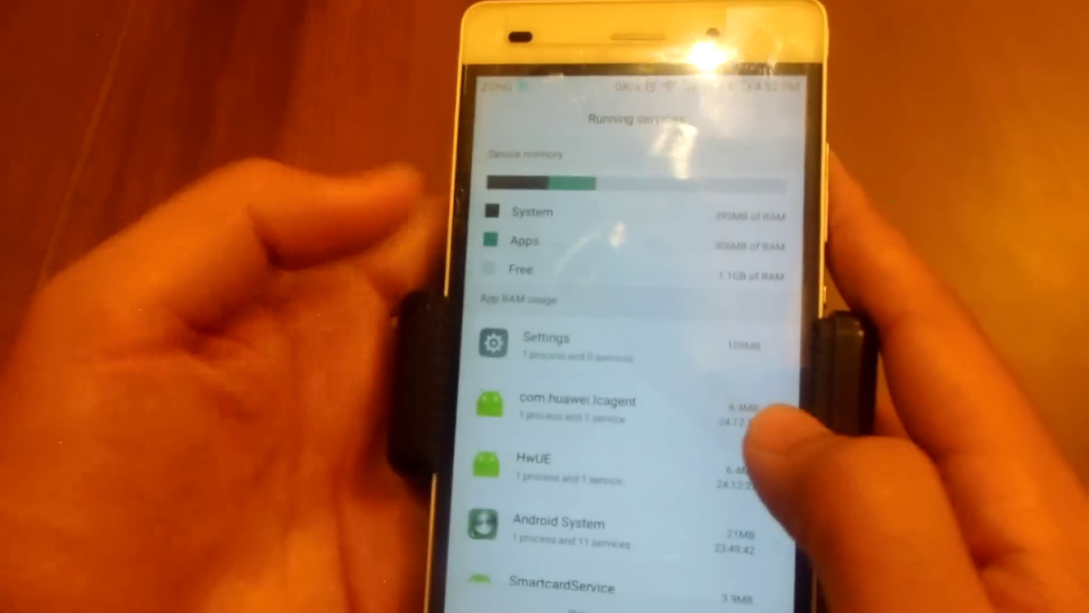
scroll(629, 383, "down", 2)
scroll(631, 383, "down", 1)
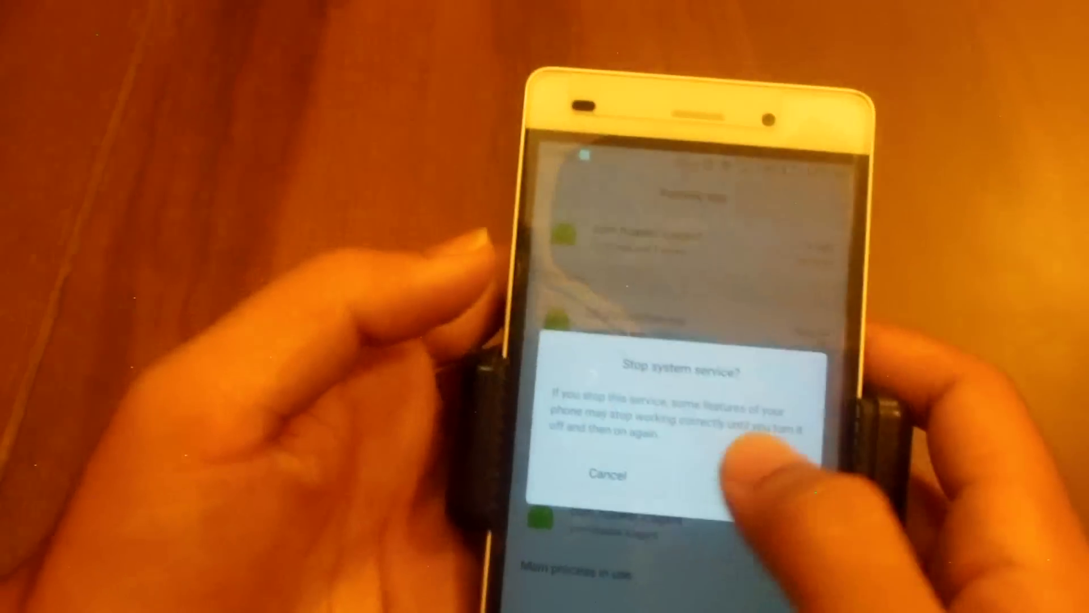
left_click(749, 472)
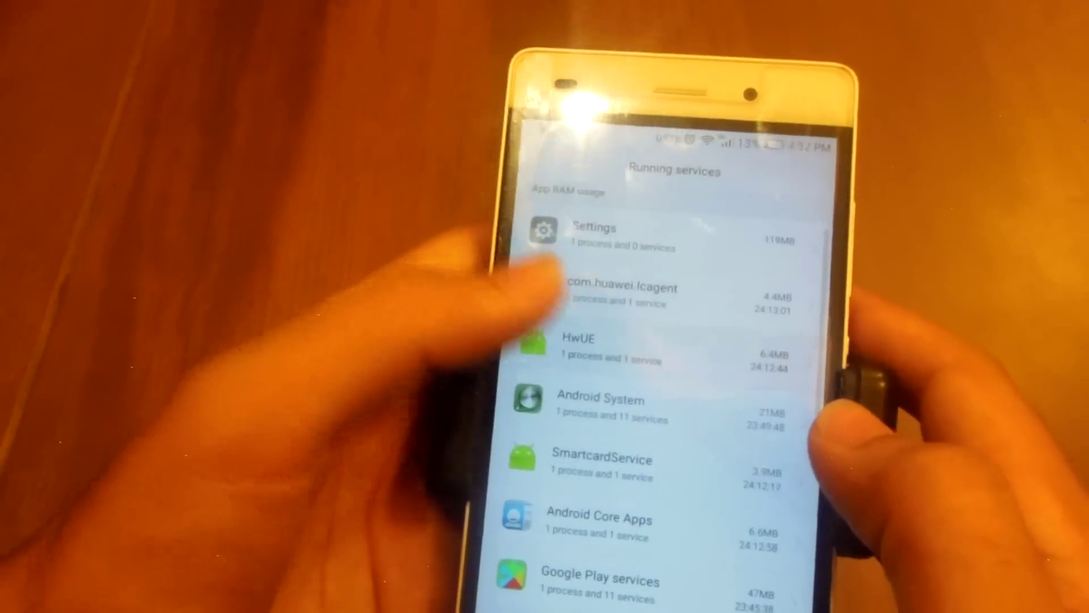
left_click(596, 276)
left_click(586, 403)
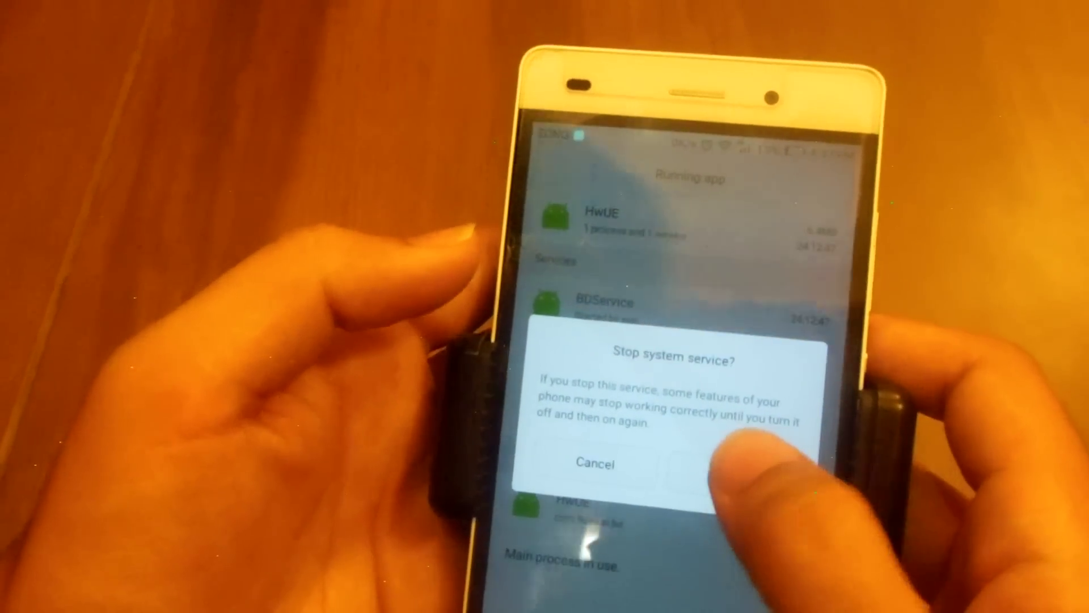
left_click(749, 464)
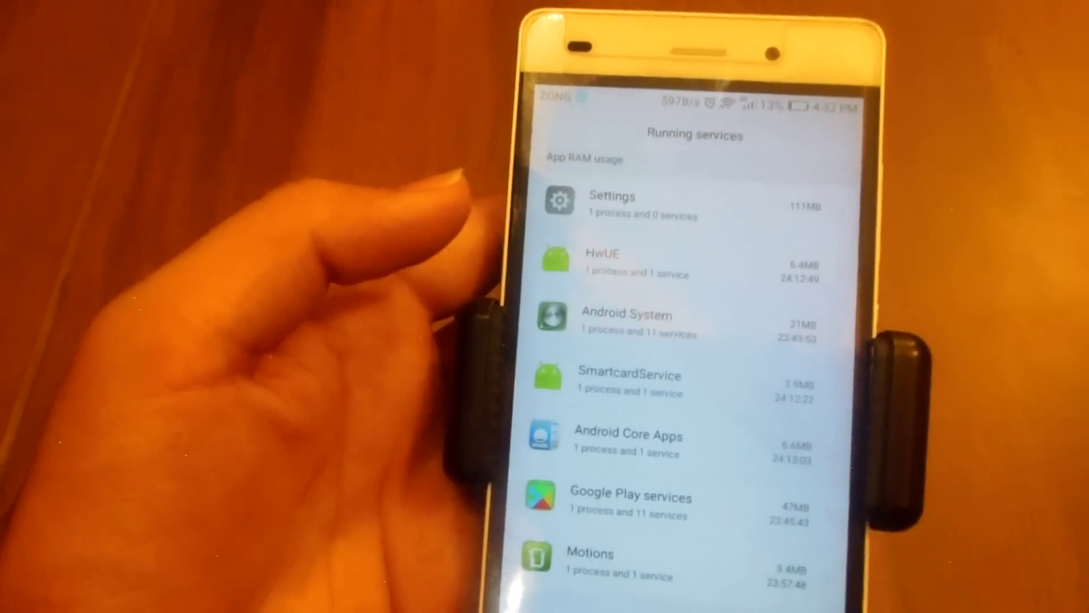
scroll(665, 383, "down", 4)
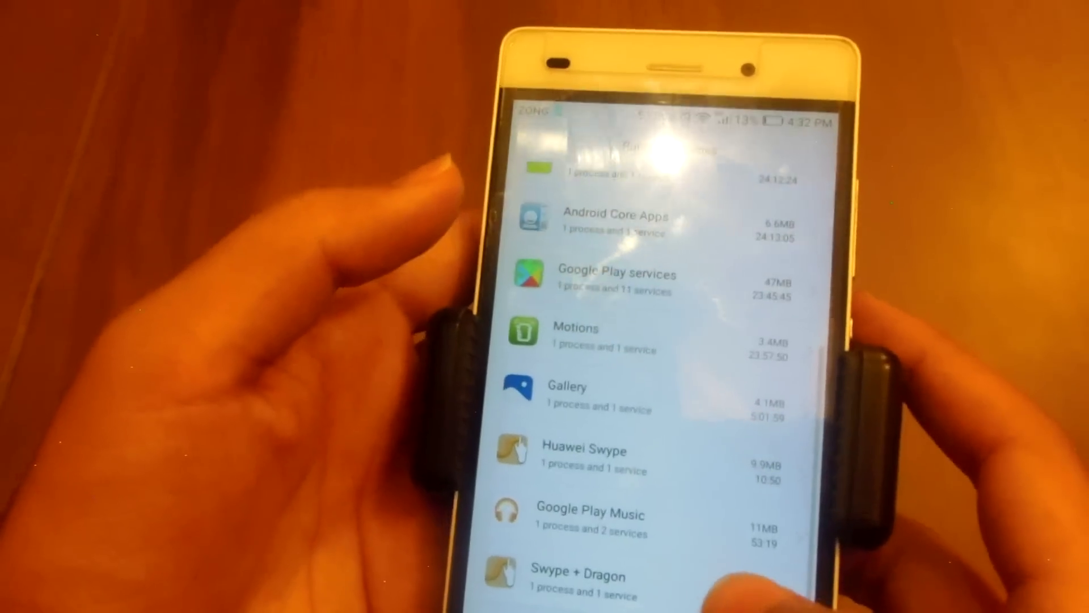
- Inspect running service details for Google Play Music and the Motions app
left_click(609, 540)
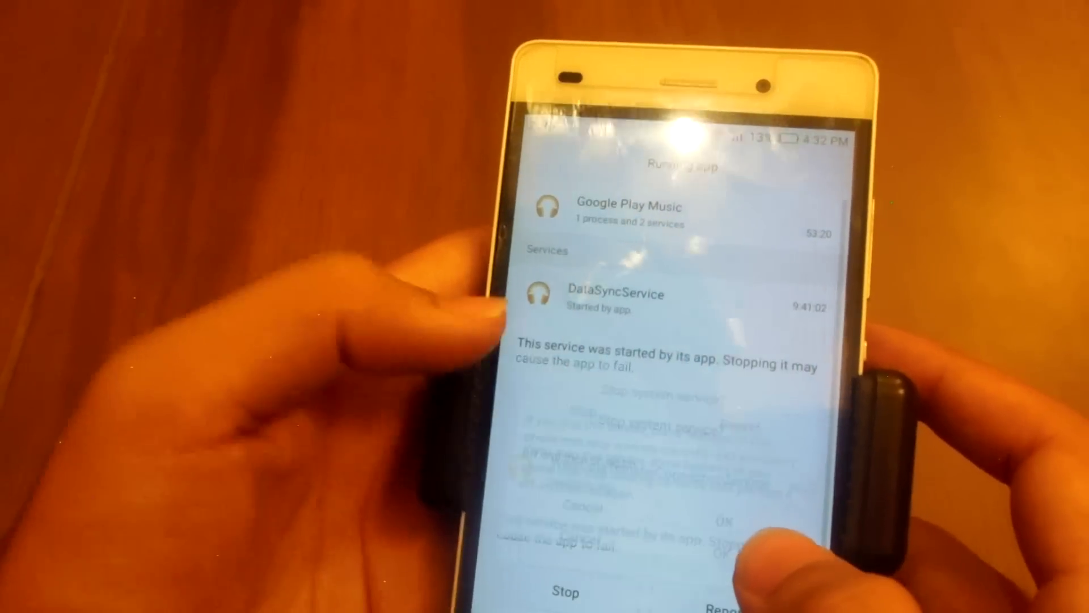
left_click(562, 589)
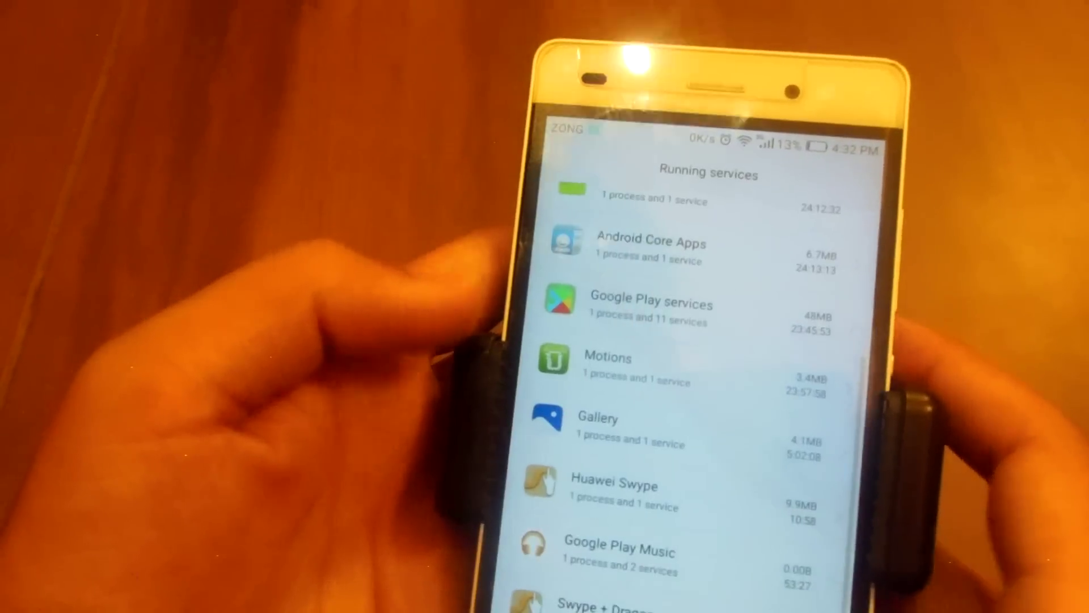
scroll(682, 383, "down", 2)
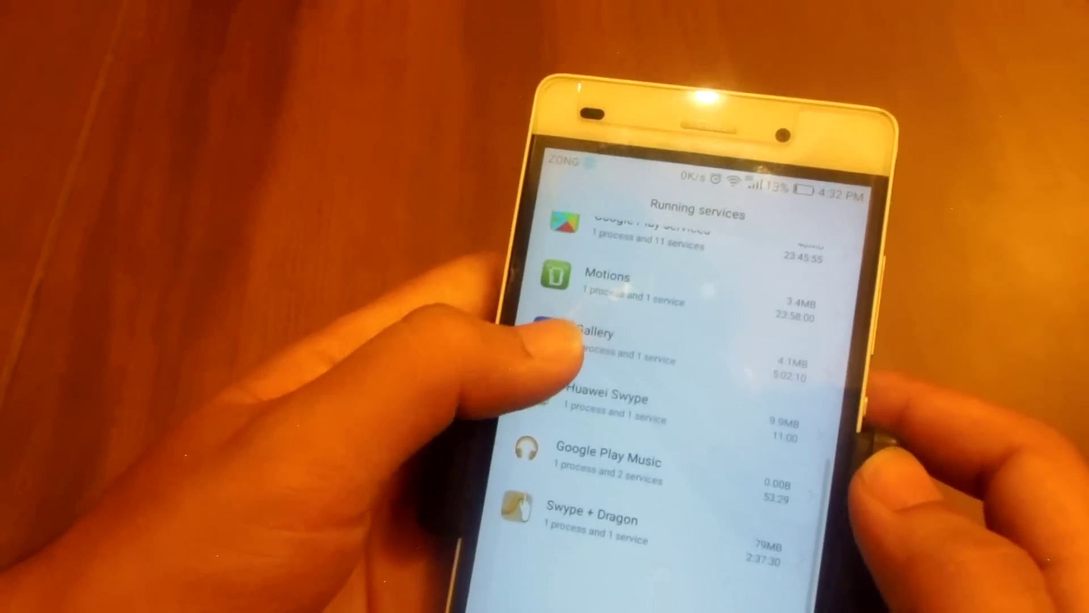
scroll(680, 383, "up", 3)
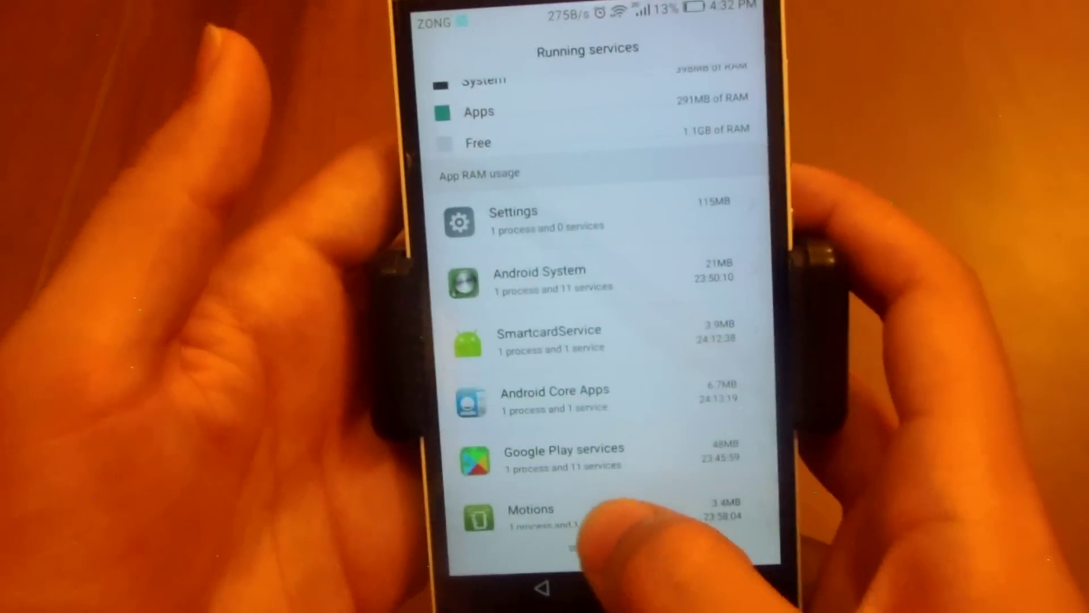
left_click(579, 583)
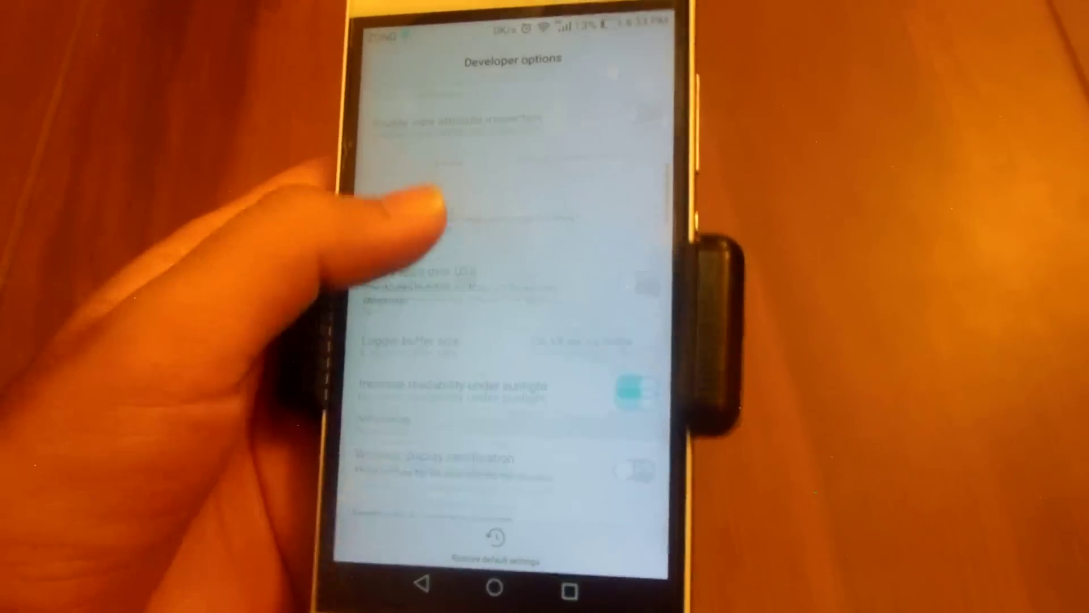
scroll(511, 298, "down", 2)
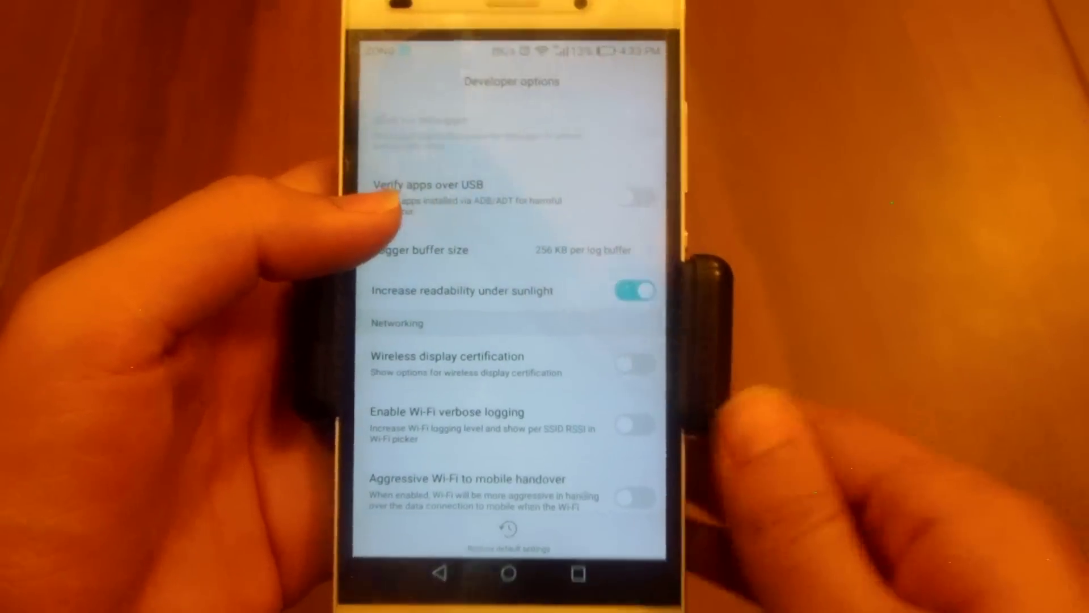
scroll(502, 298, "down", 2)
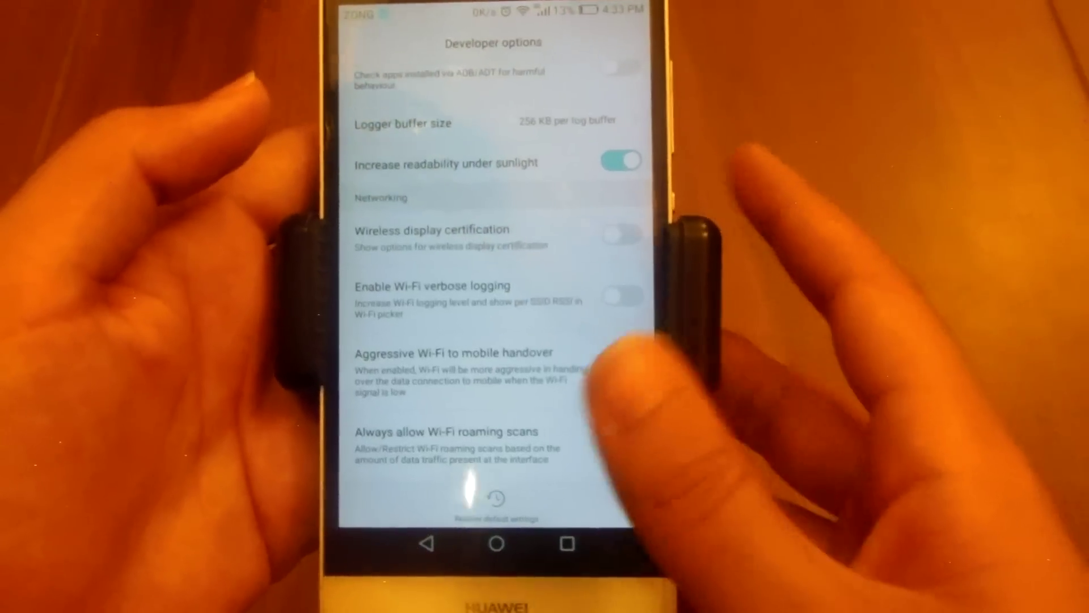
scroll(536, 341, "down", 2)
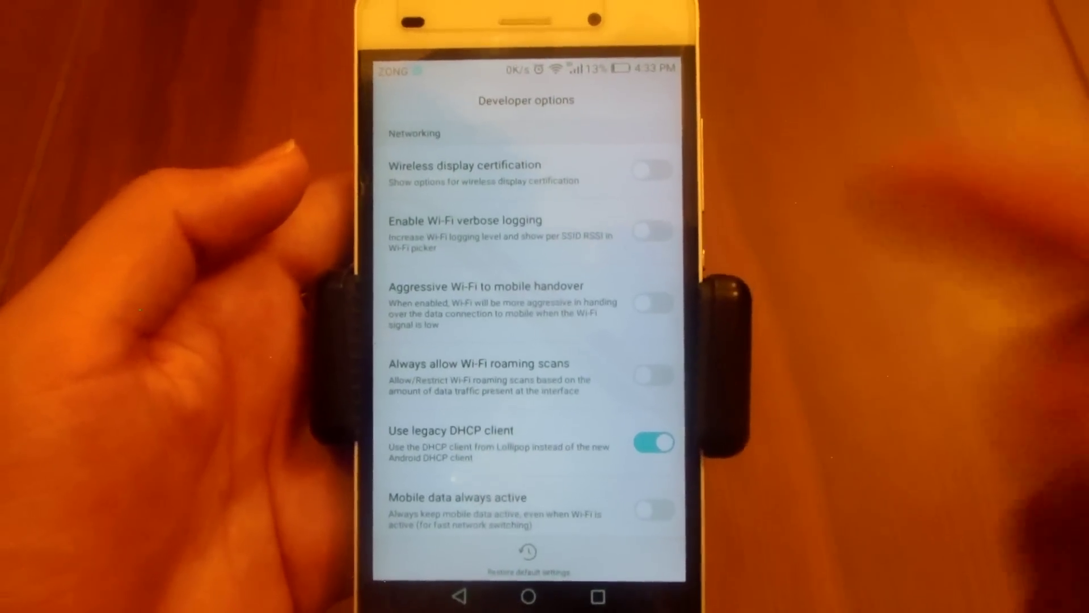
scroll(528, 340, "down", 2)
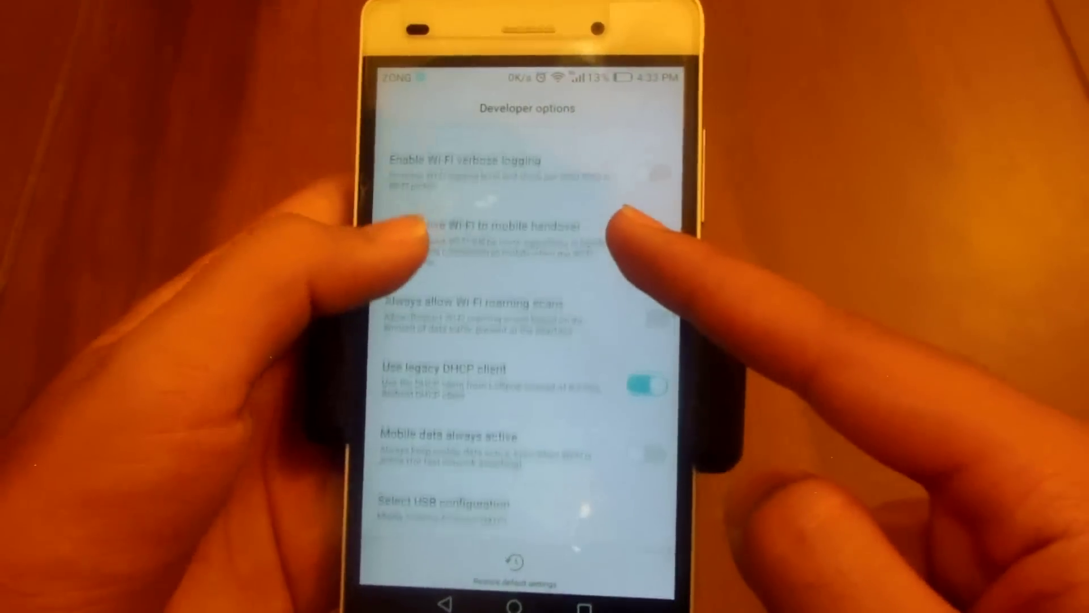
scroll(511, 341, "down", 2)
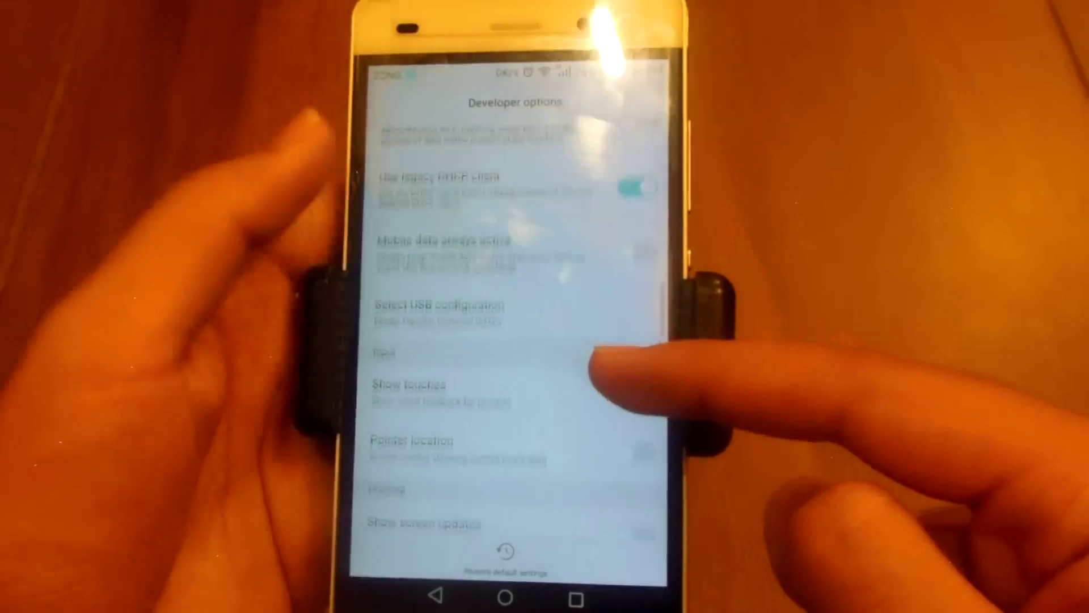
scroll(511, 341, "up", 2)
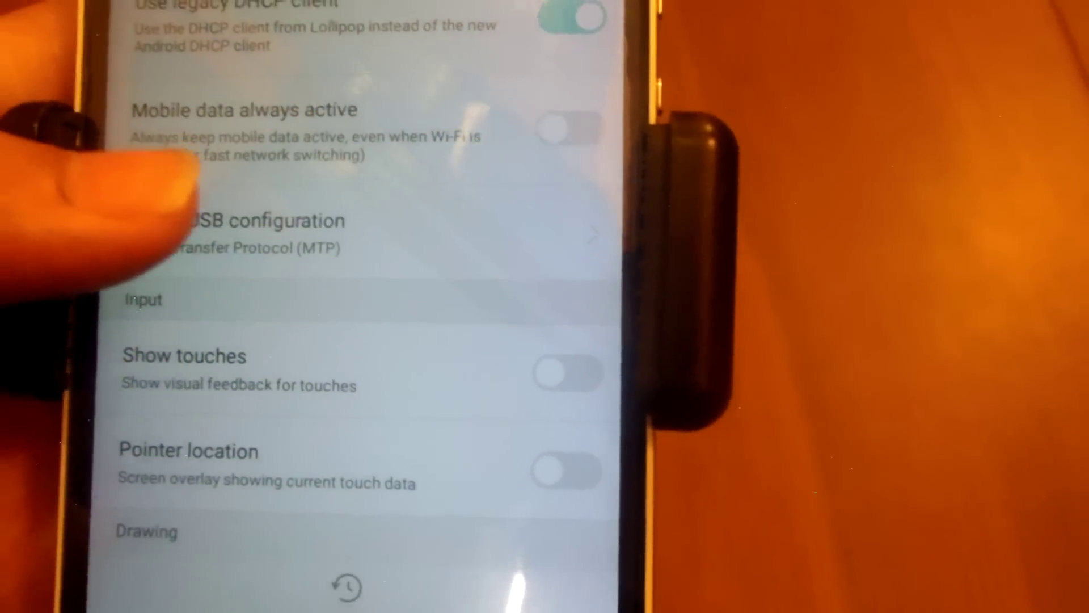
- Open the Select USB configuration choices, with MTP as the current mode
left_click(226, 225)
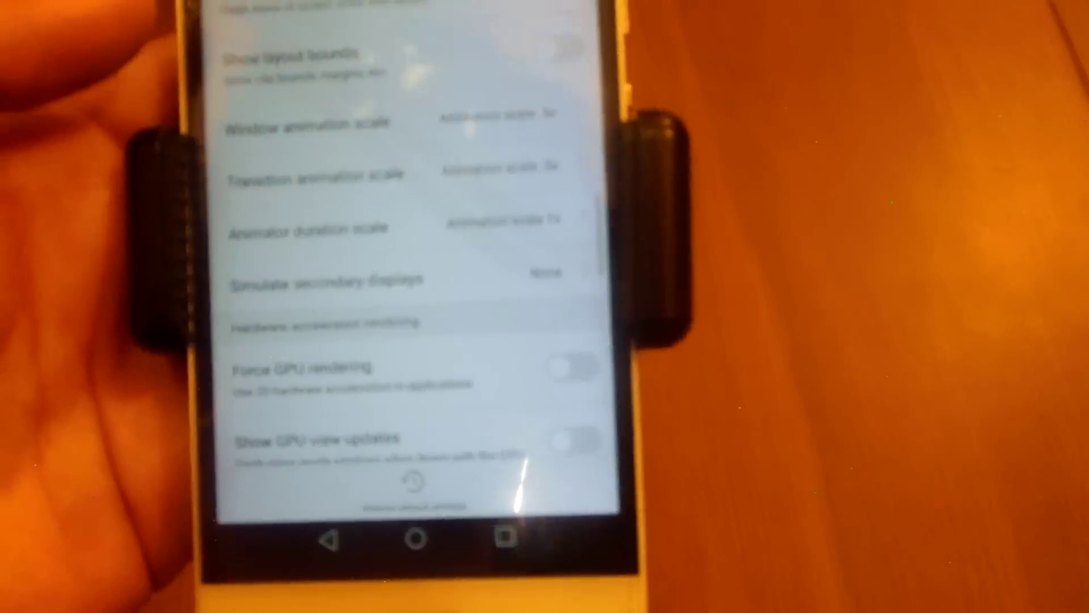
scroll(409, 255, "down", 3)
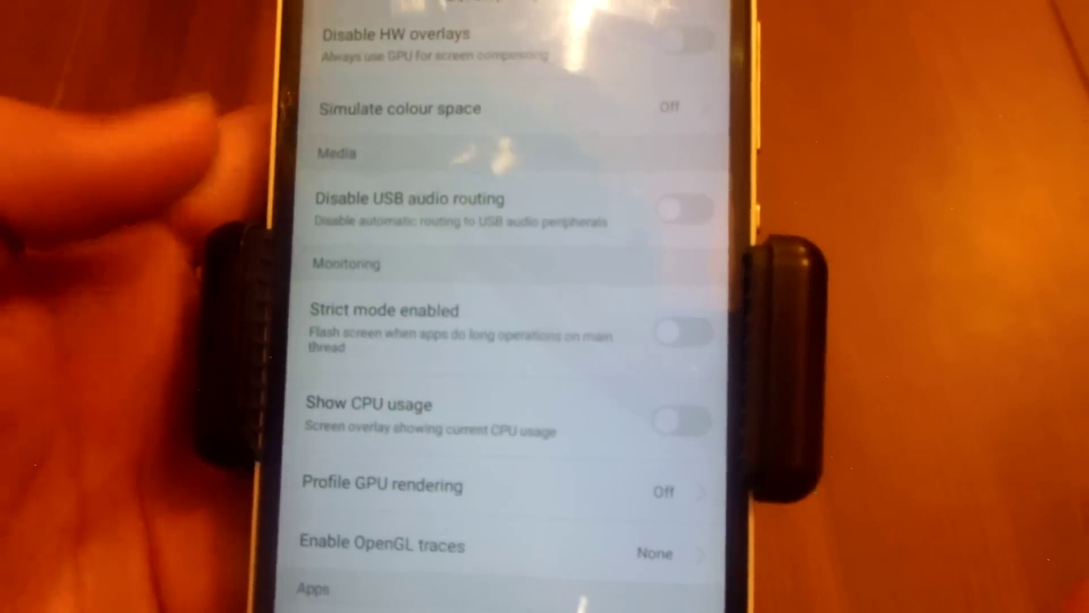
scroll(477, 340, "down", 5)
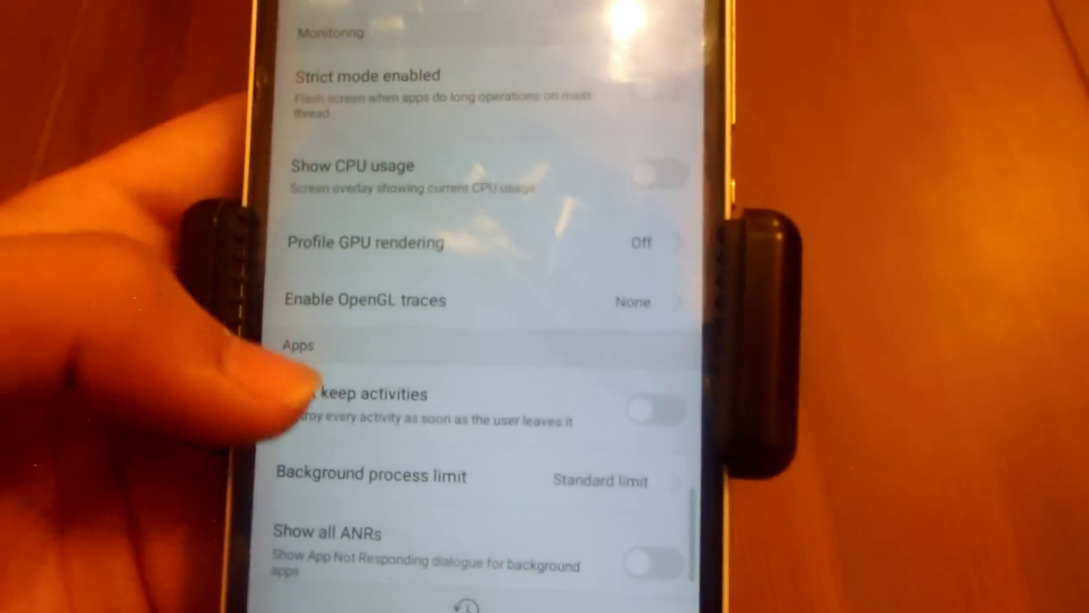
scroll(476, 341, "down", 2)
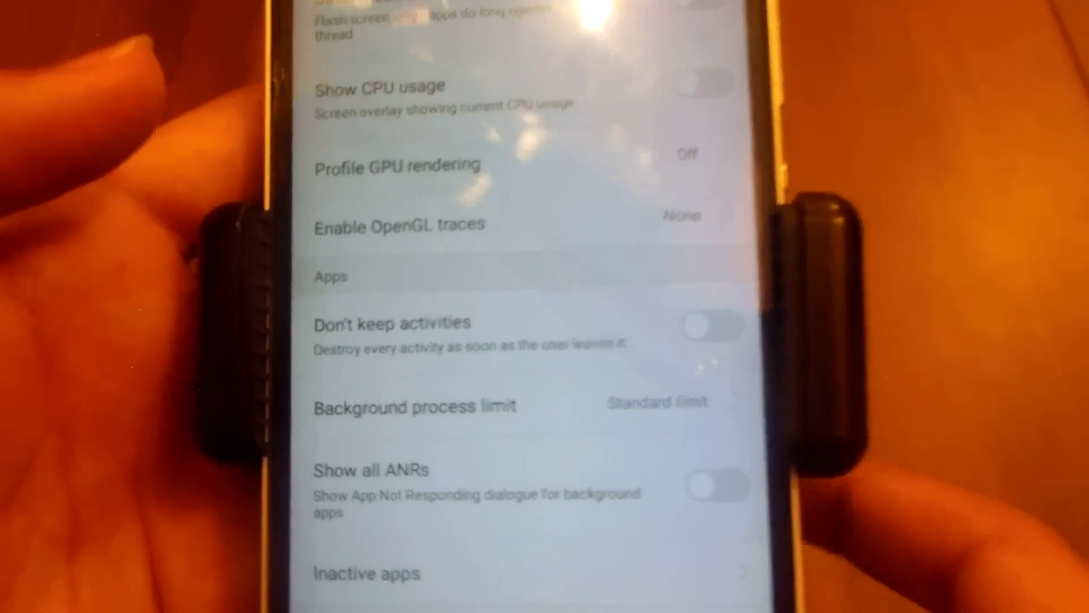